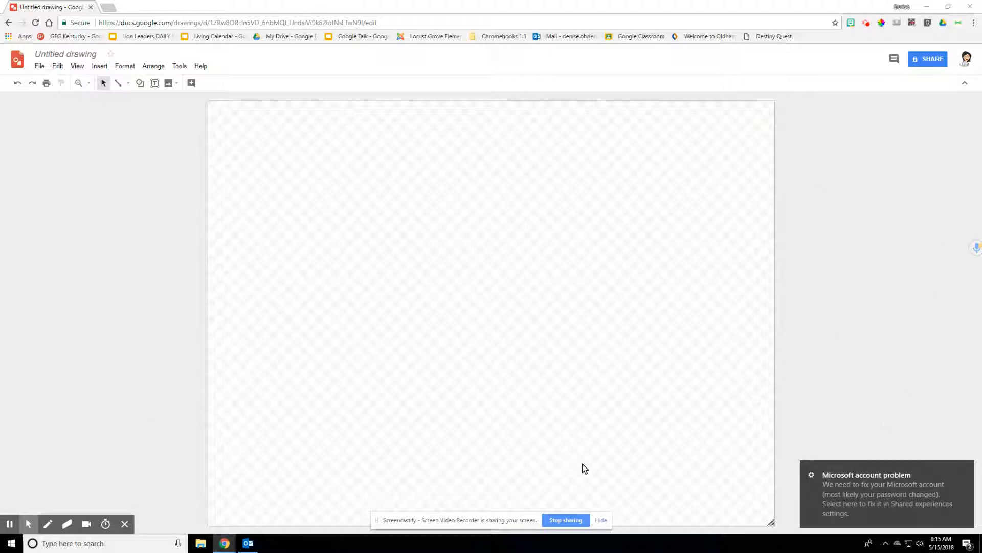
# - Open a new blank drawing through a web search for Google Drawings in a new browser tab, and close the old drawing's tab
pyautogui.click(966, 470)
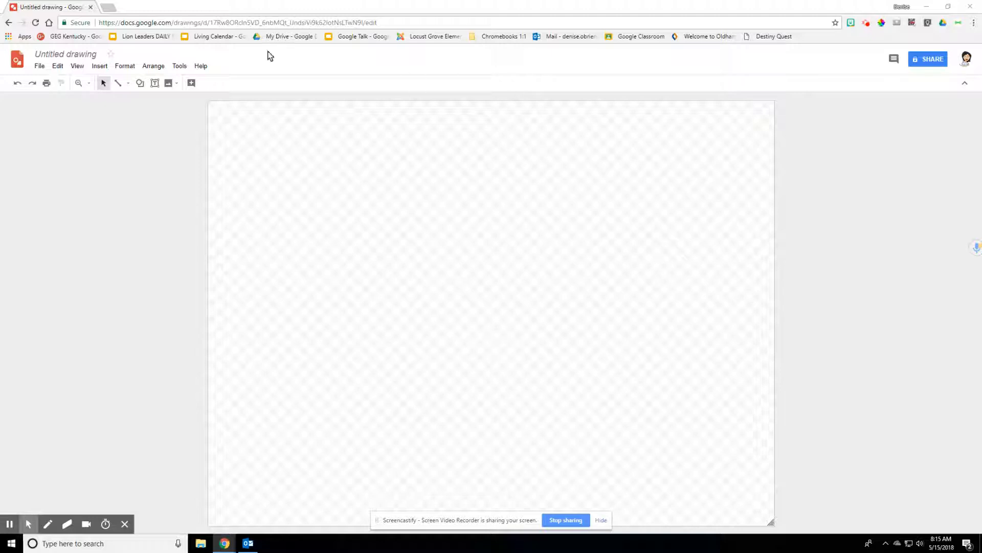
pyautogui.click(108, 7)
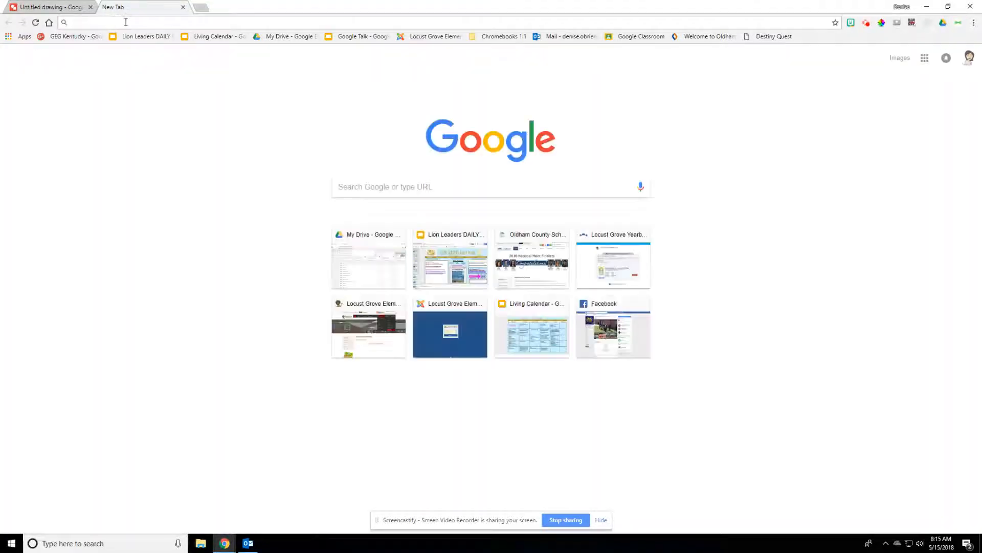
pyautogui.write('Google ')
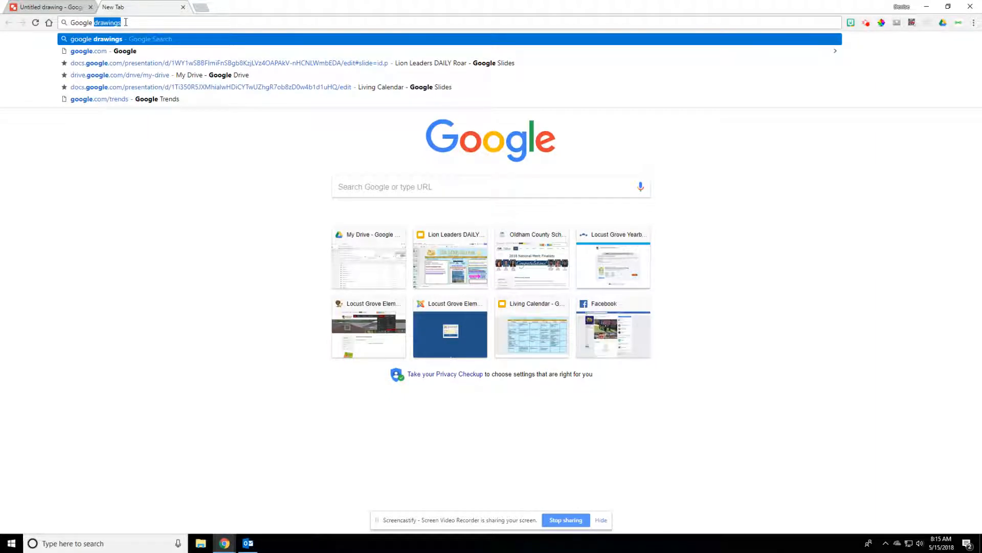
pyautogui.write('Drawing')
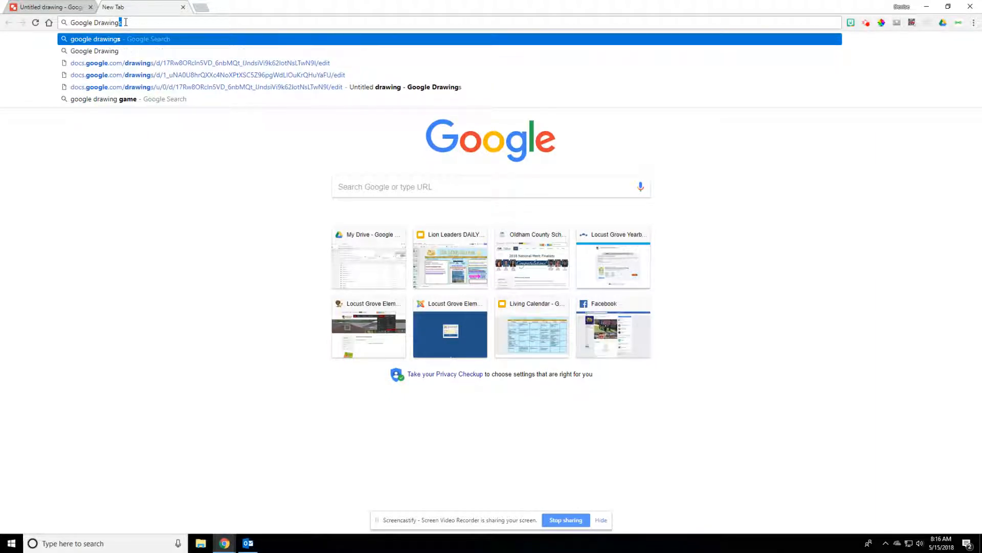
pyautogui.write('s')
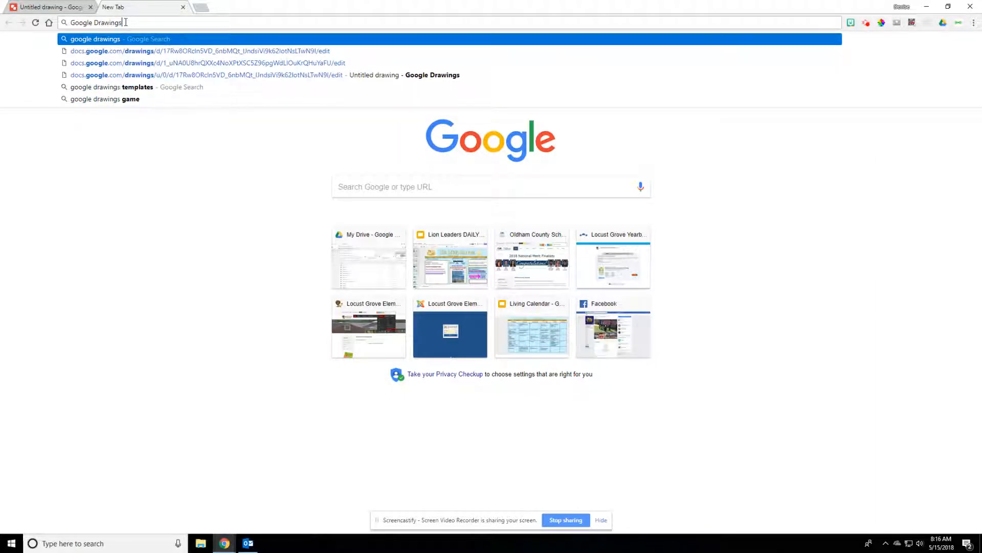
pyautogui.press('Return')
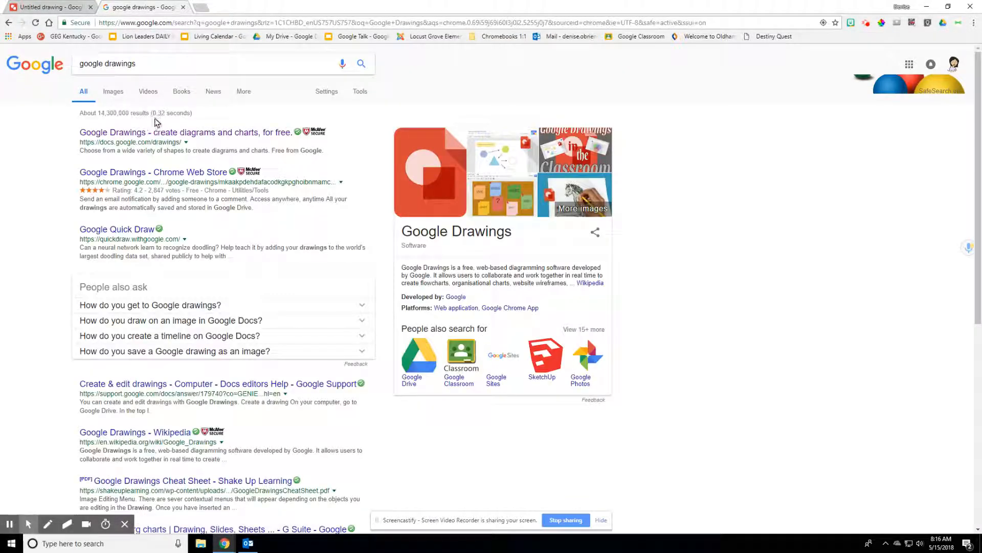
pyautogui.click(113, 134)
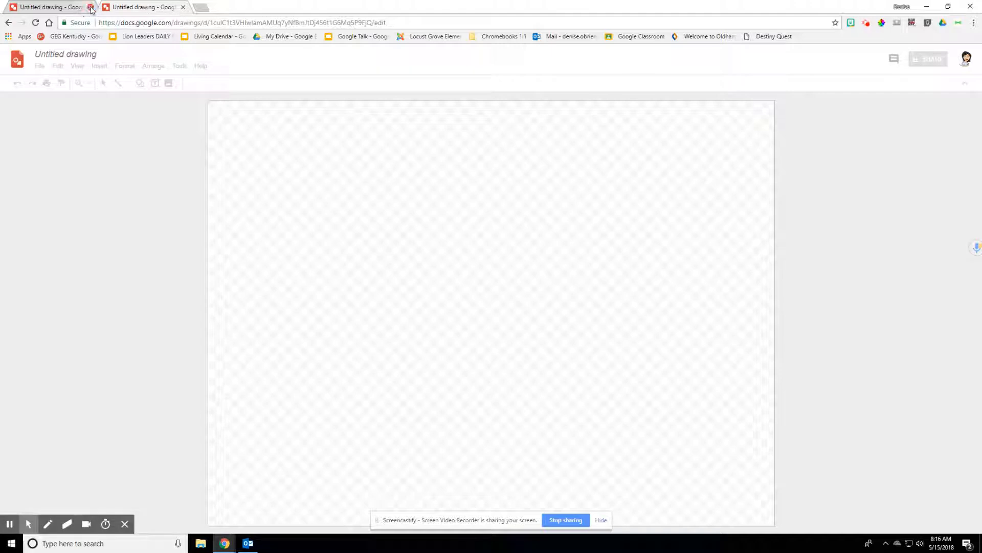
pyautogui.click(89, 7)
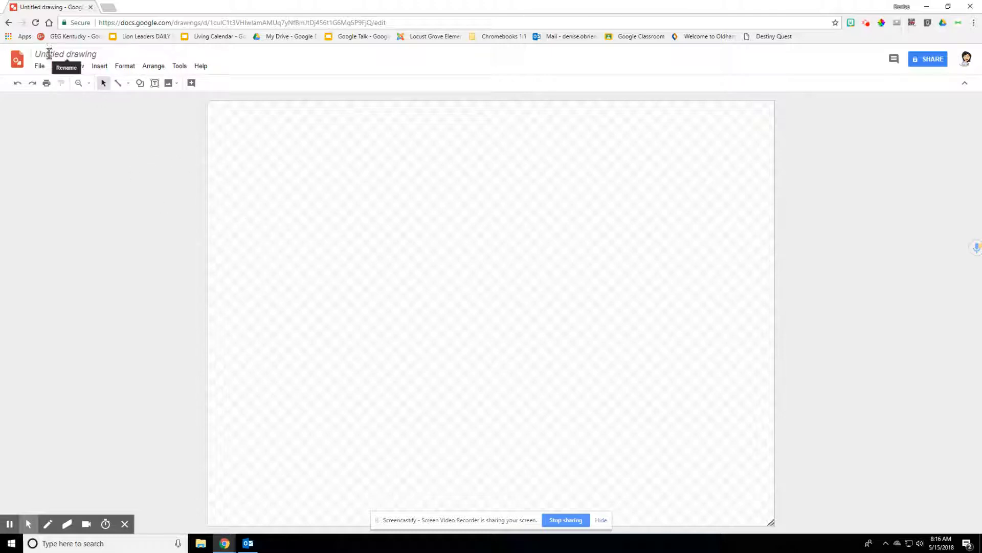
# - Rename the untitled drawing as Book Snap
pyautogui.click(50, 55)
pyautogui.write('B')
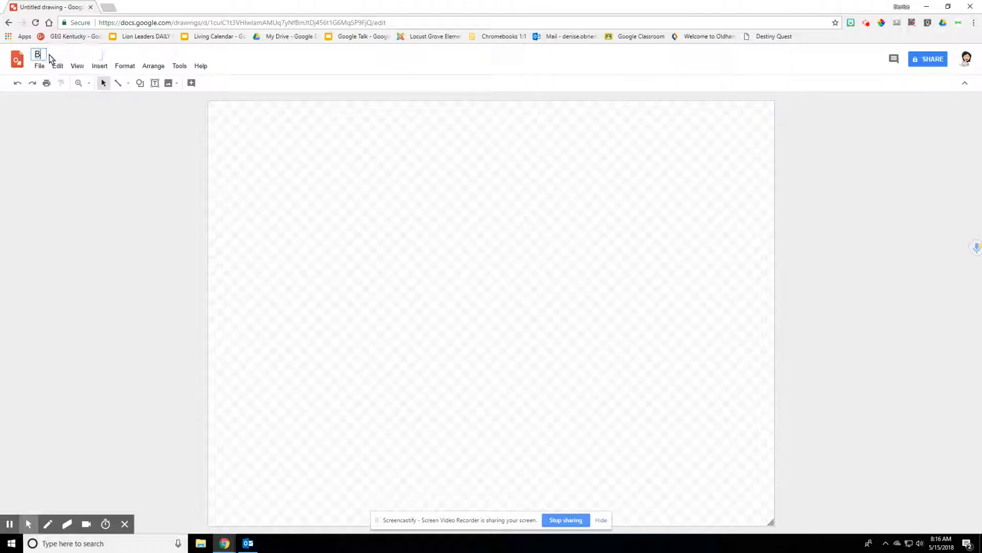
pyautogui.write('ook Snap')
pyautogui.press('Return')
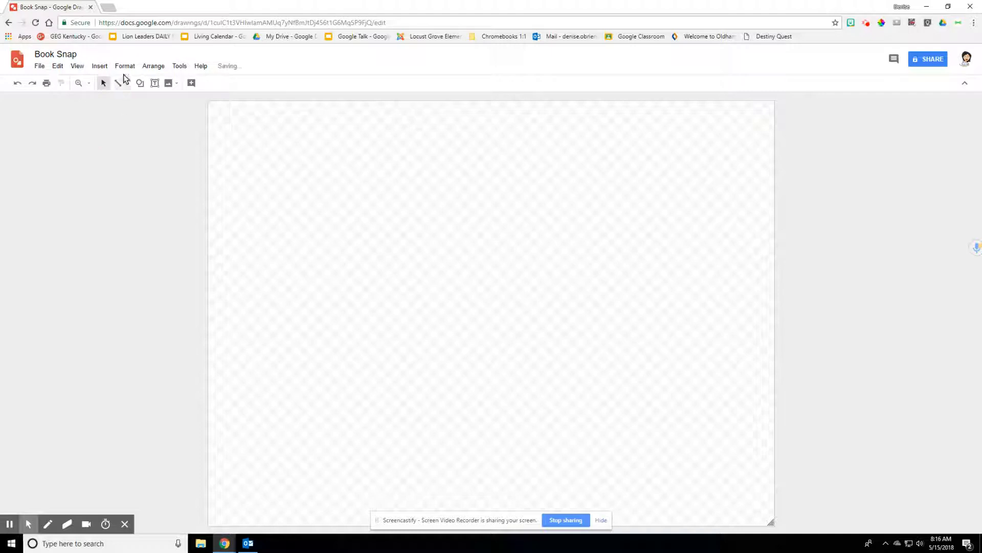
# - Insert word art reading "Ramona Quimby, Age 8" and move it to the upper edge of the canvas as a title
pyautogui.click(98, 68)
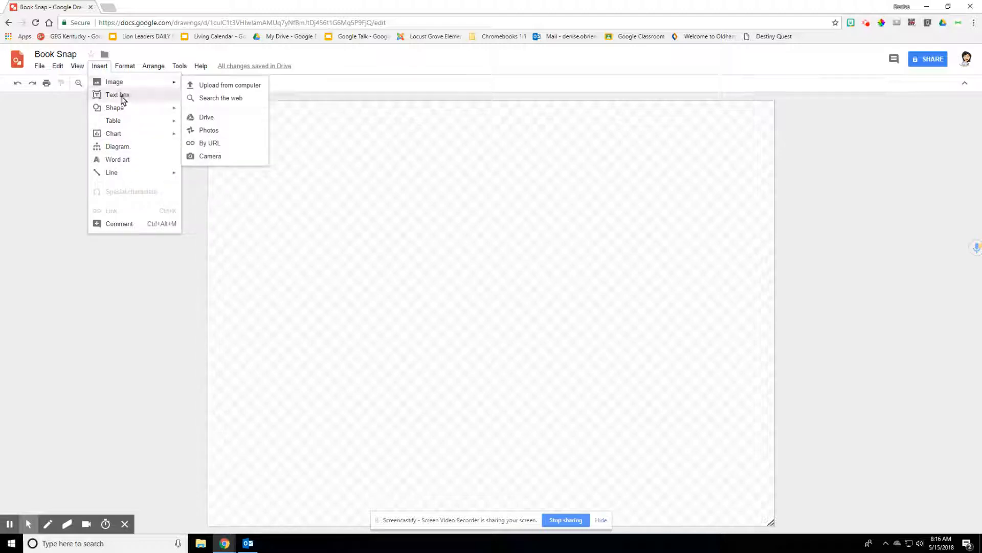
pyautogui.moveTo(127, 83)
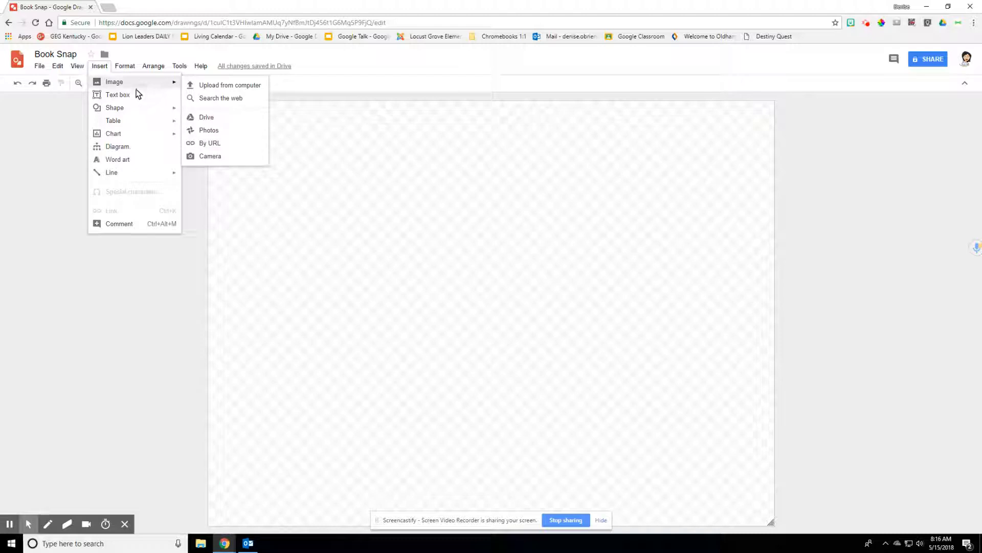
pyautogui.click(121, 161)
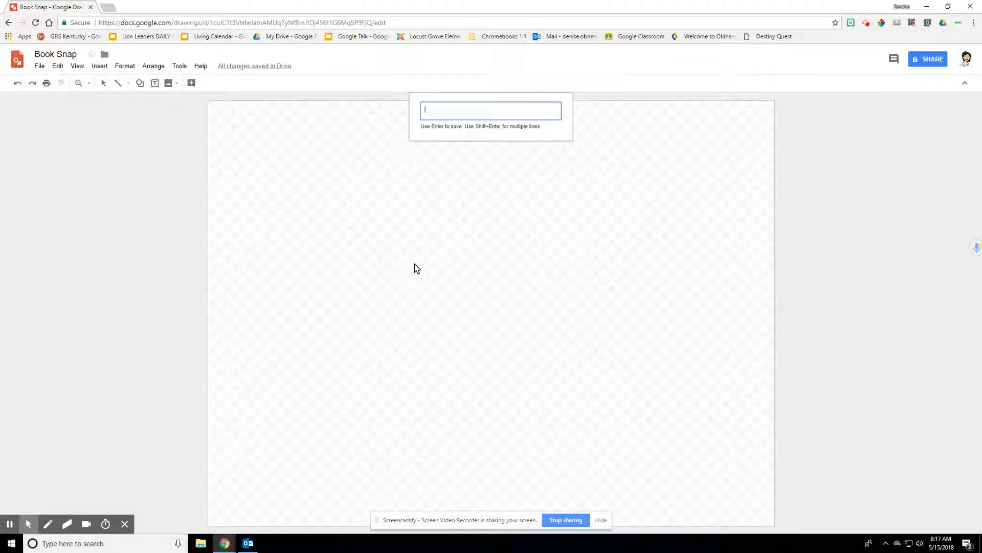
pyautogui.write('Ramona Quimby, Age 8')
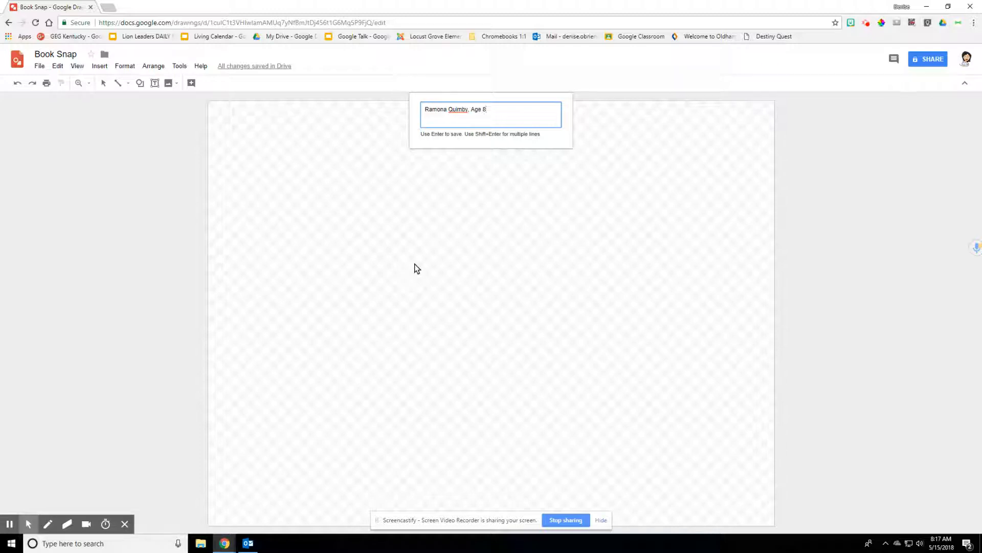
pyautogui.press('Return')
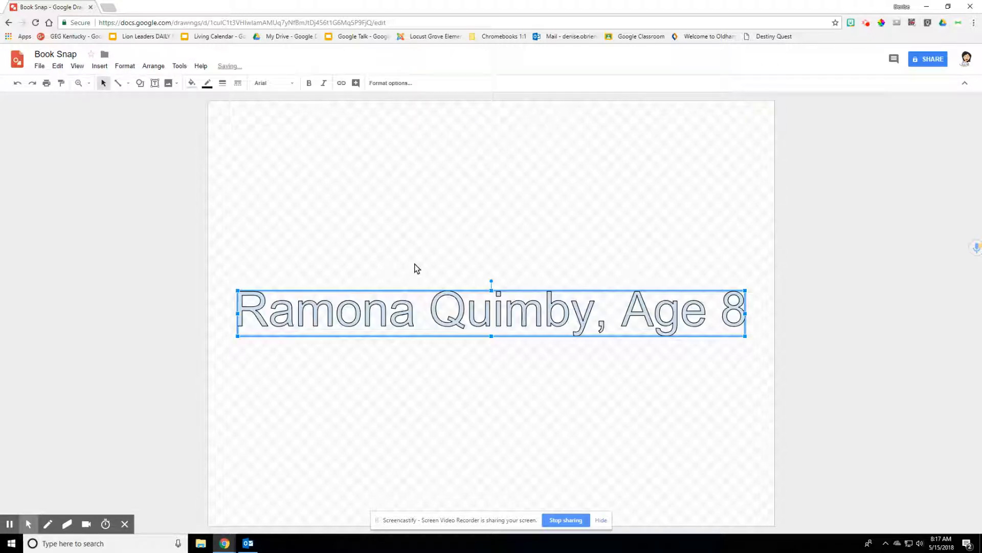
pyautogui.moveTo(463, 327); pyautogui.dragTo(450, 159)
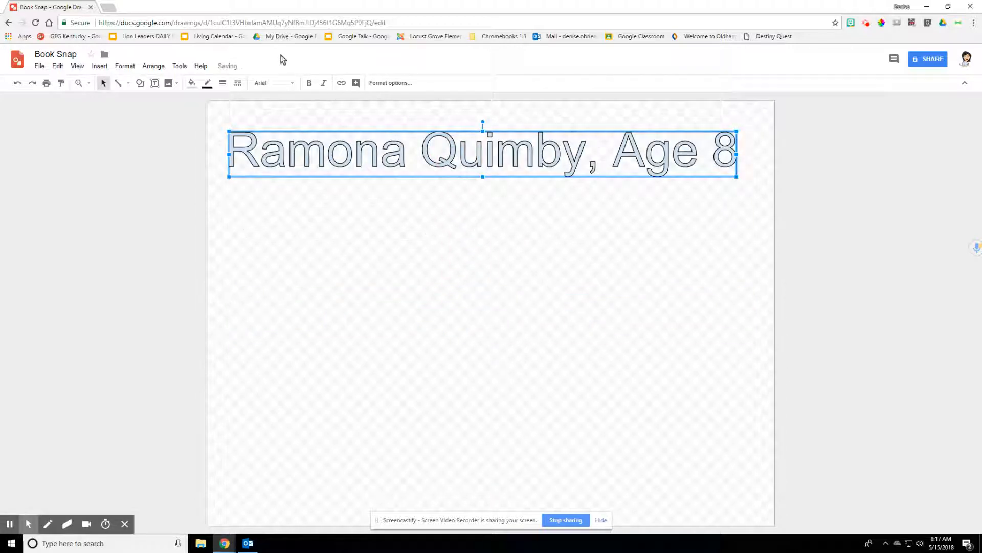
# - Change the title word art's font to Boogaloo and shift the title slightly to the right
pyautogui.click(292, 83)
pyautogui.click(274, 133)
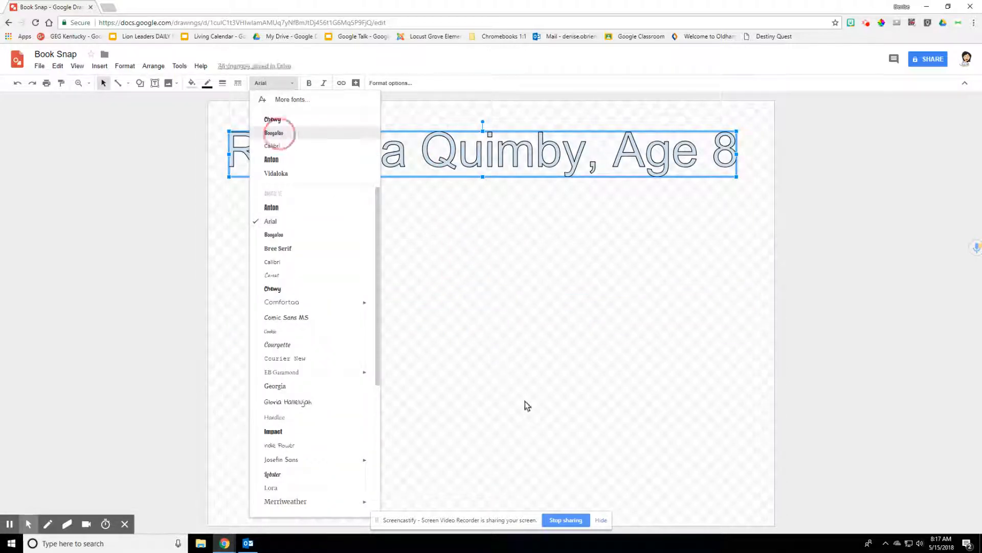
pyautogui.moveTo(405, 179); pyautogui.dragTo(441, 181)
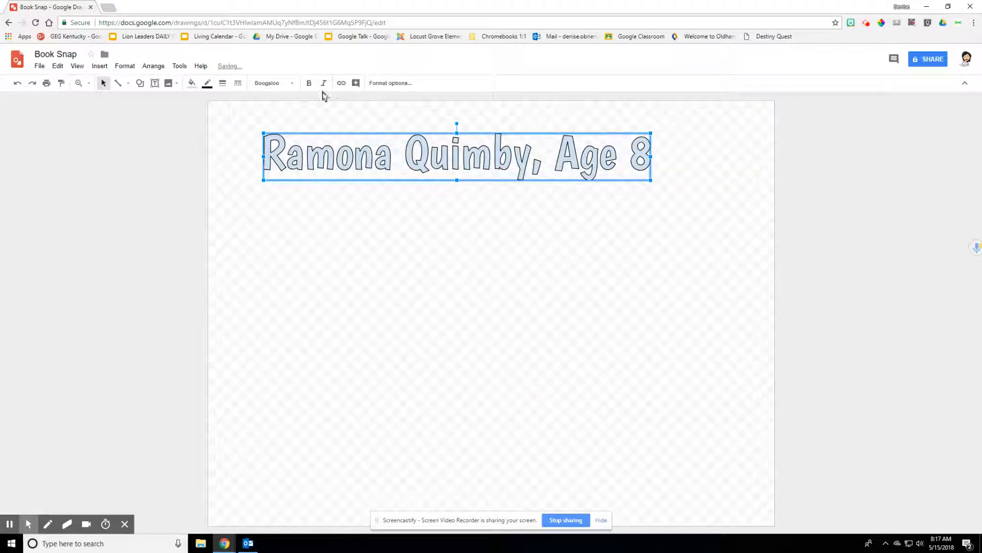
# - Fill the title word art with solid blue and give its letters a yellow outline
pyautogui.click(191, 83)
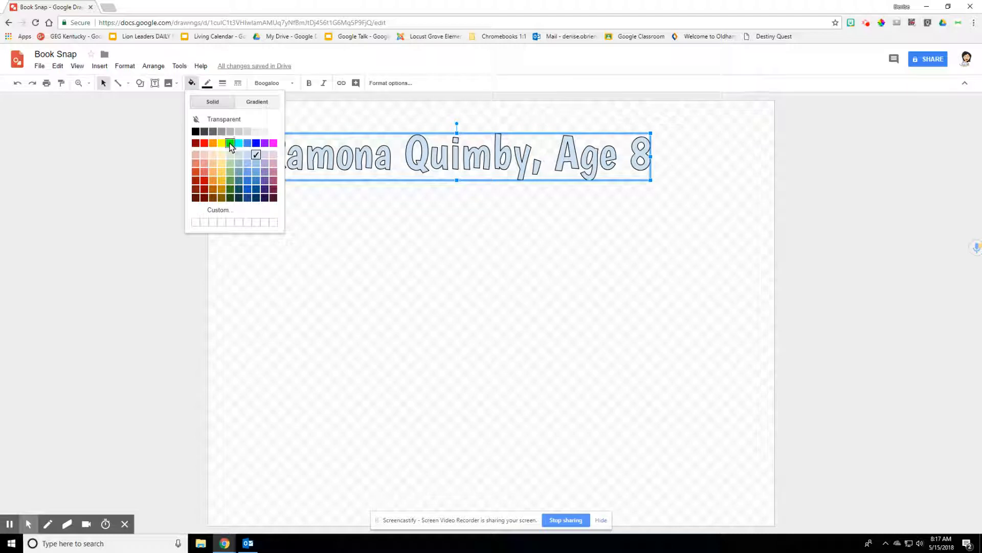
pyautogui.click(255, 144)
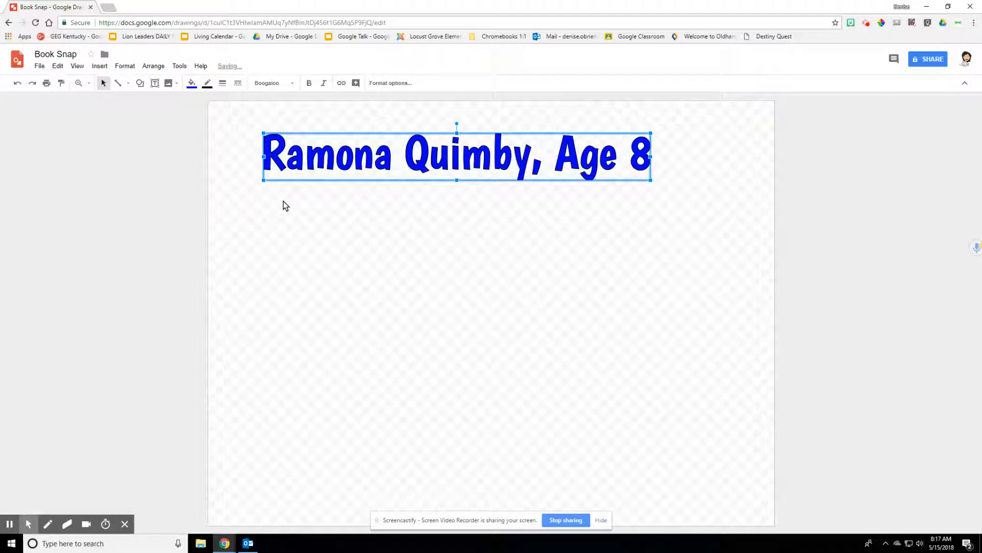
pyautogui.click(208, 85)
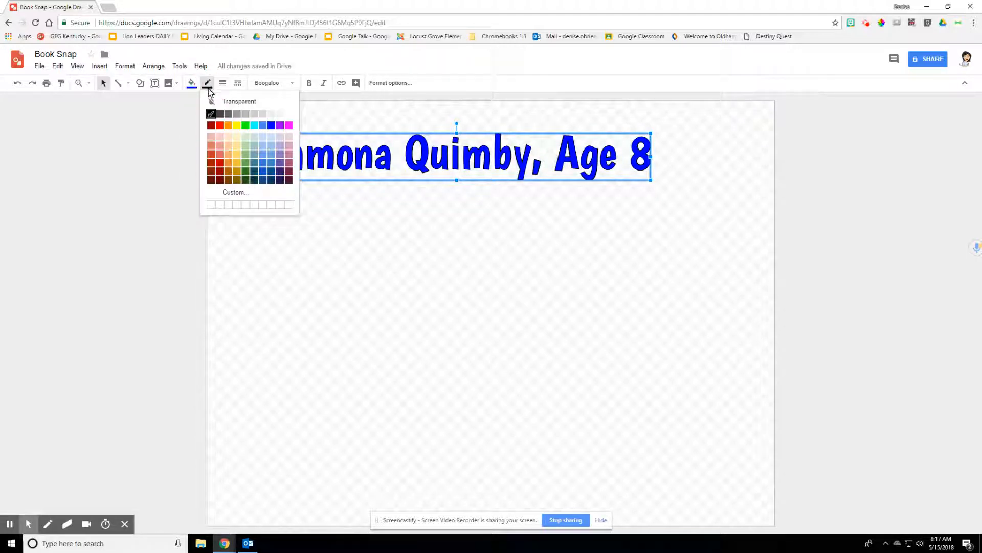
pyautogui.click(237, 125)
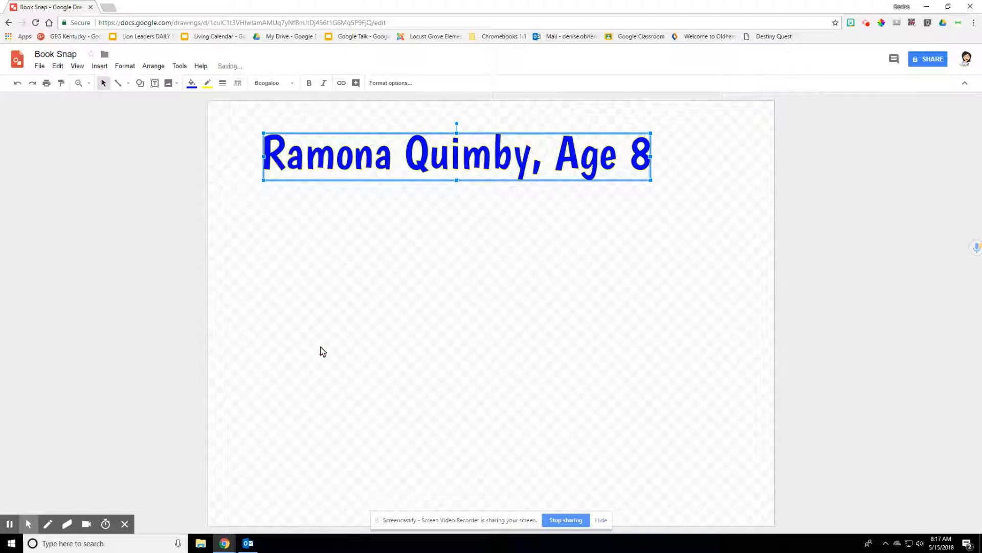
# - Thicken the title's outline to 4px, reduce it to 3px, and deselect the title
pyautogui.click(224, 84)
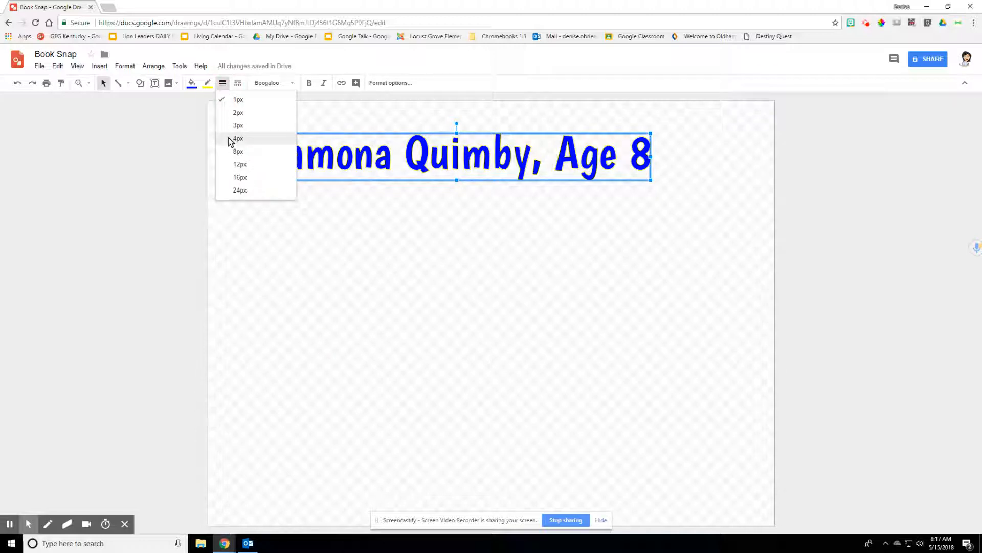
pyautogui.click(230, 140)
pyautogui.click(208, 87)
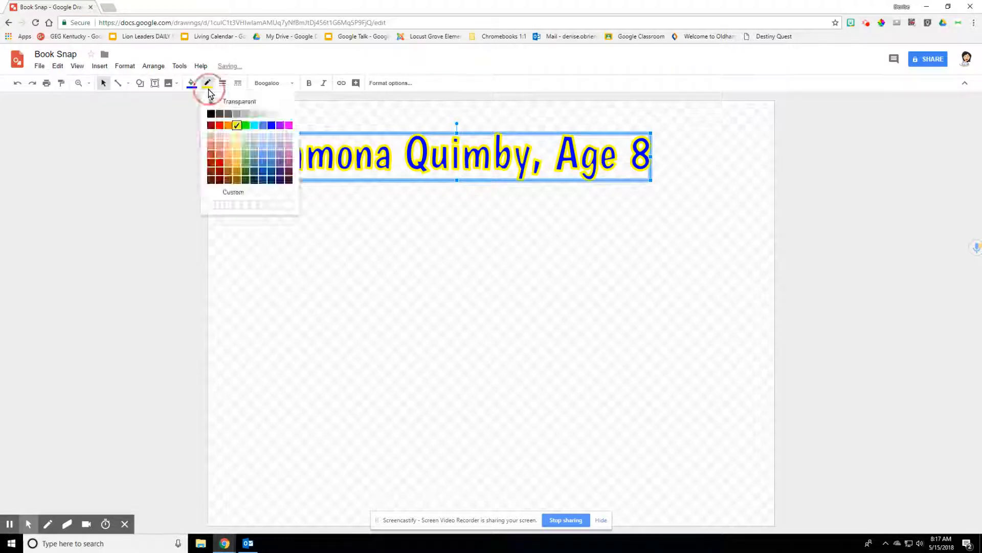
pyautogui.click(223, 83)
pyautogui.click(231, 128)
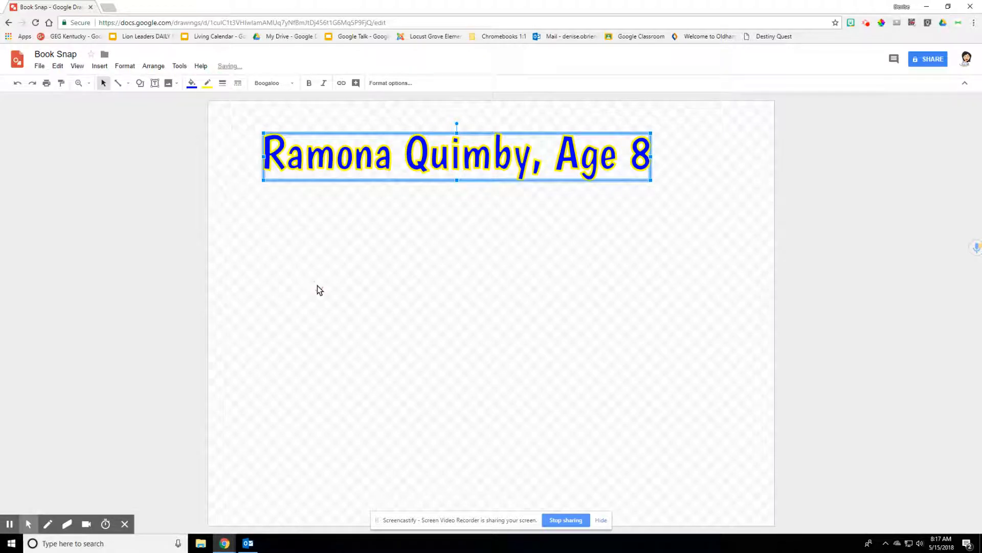
pyautogui.click(362, 259)
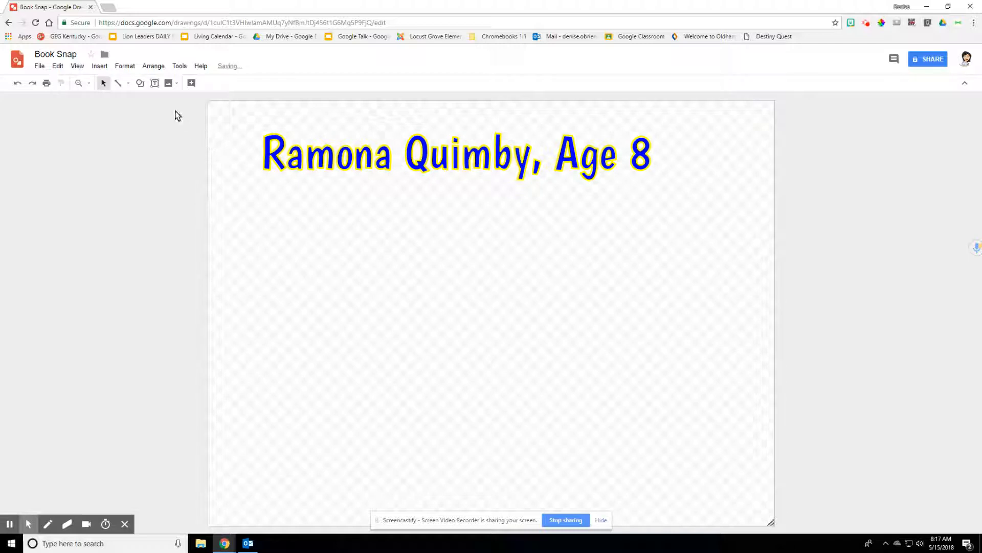
# - Draw an arrow below the title, sloping down to the left toward the middle of the canvas
pyautogui.click(127, 86)
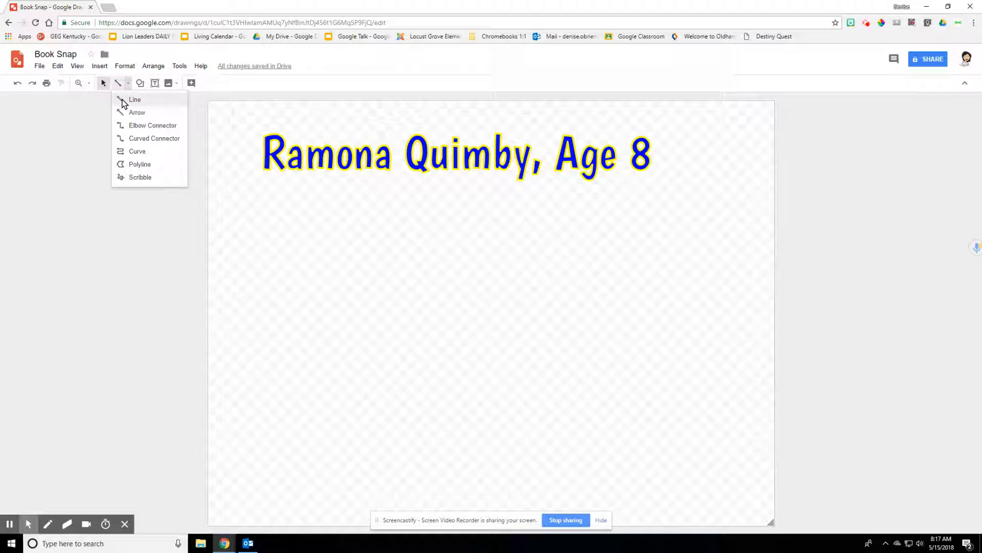
pyautogui.click(134, 112)
pyautogui.moveTo(525, 217); pyautogui.dragTo(398, 276)
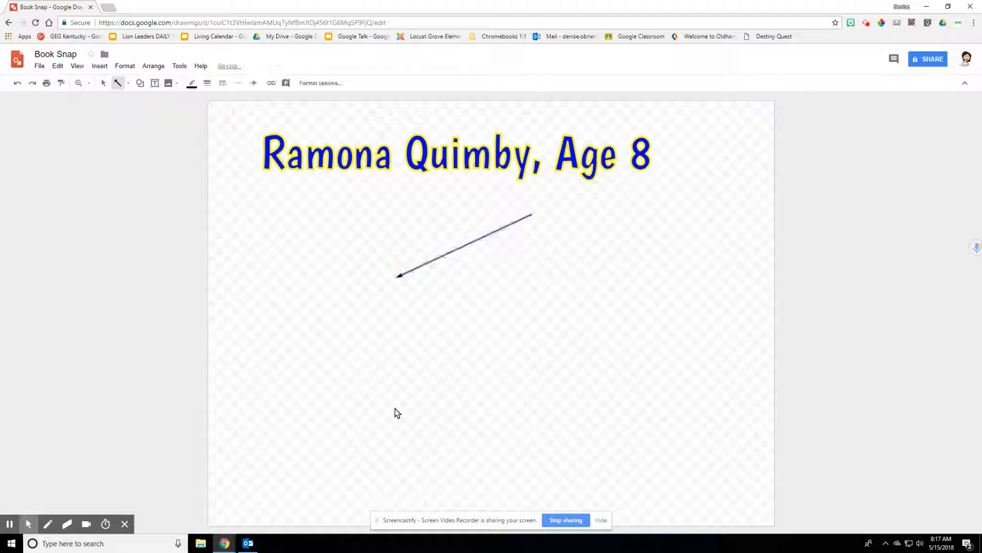
# - Add a text box below the arrowhead reading "I can type things here."
pyautogui.click(154, 83)
pyautogui.moveTo(295, 302); pyautogui.dragTo(424, 357)
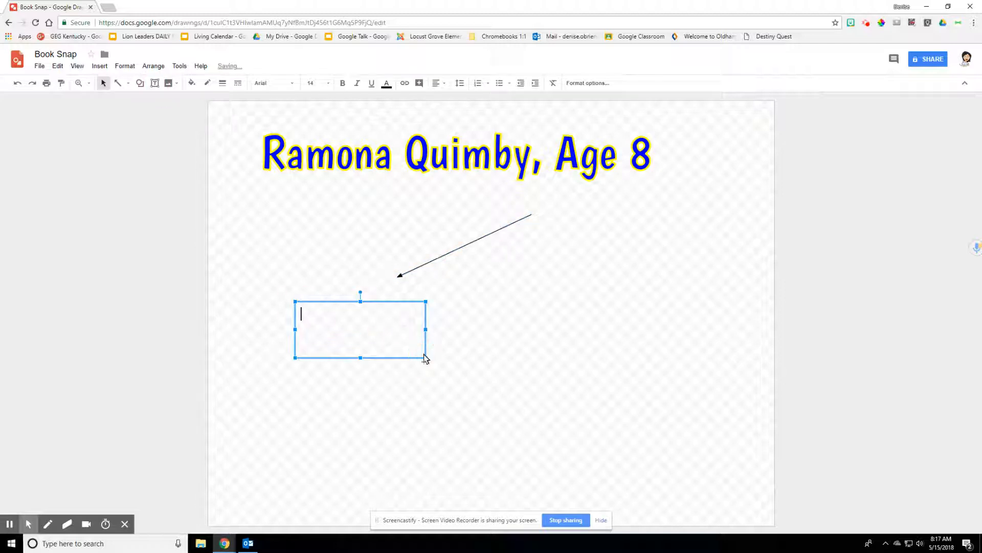
pyautogui.write('I can type things here.')
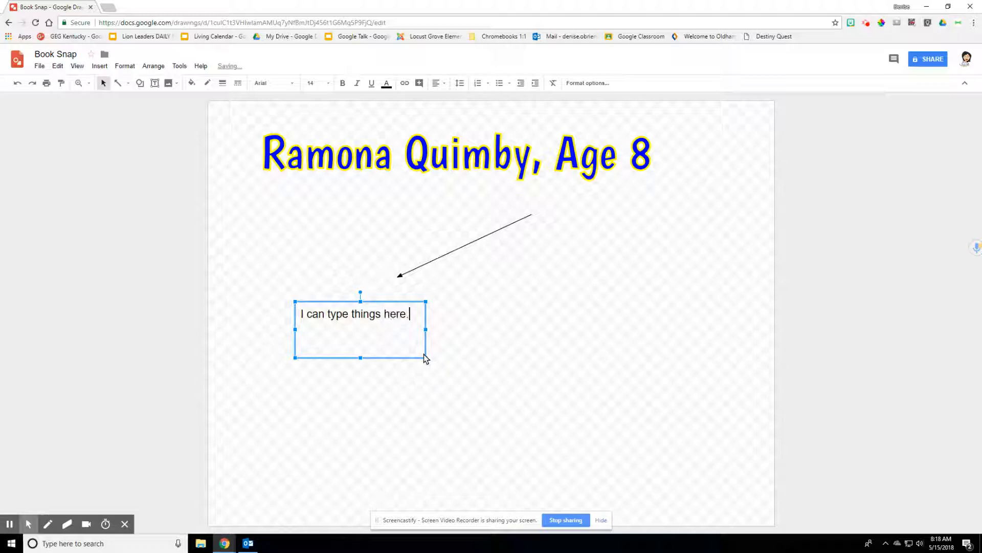
pyautogui.click(453, 347)
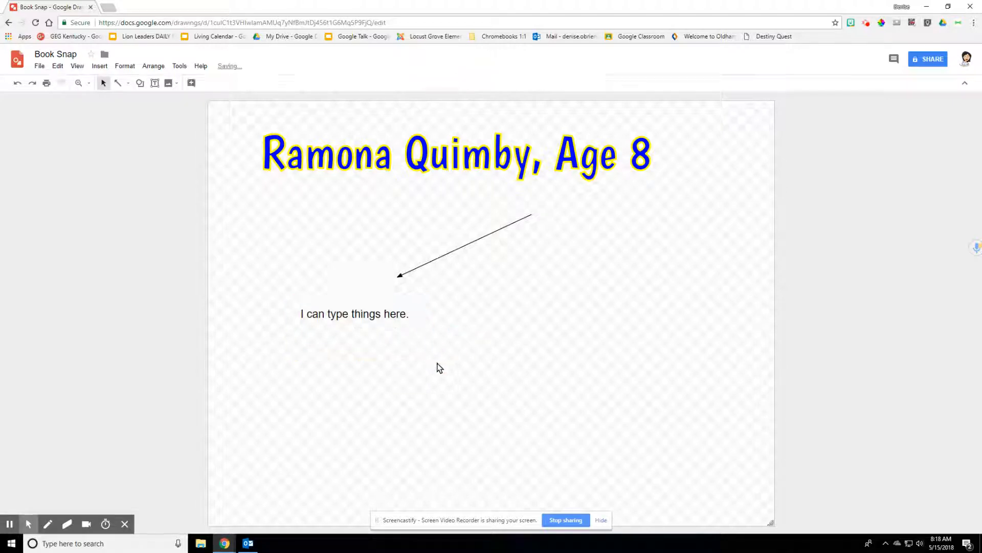
# - Cut the "I can type things here." text box below the arrow from the drawing
pyautogui.click(396, 318)
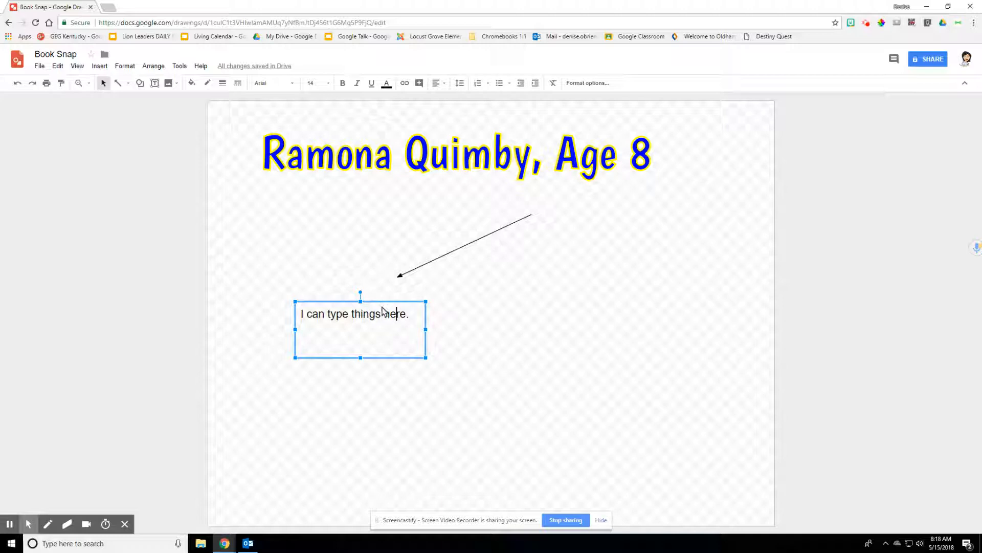
pyautogui.rightClick(382, 311)
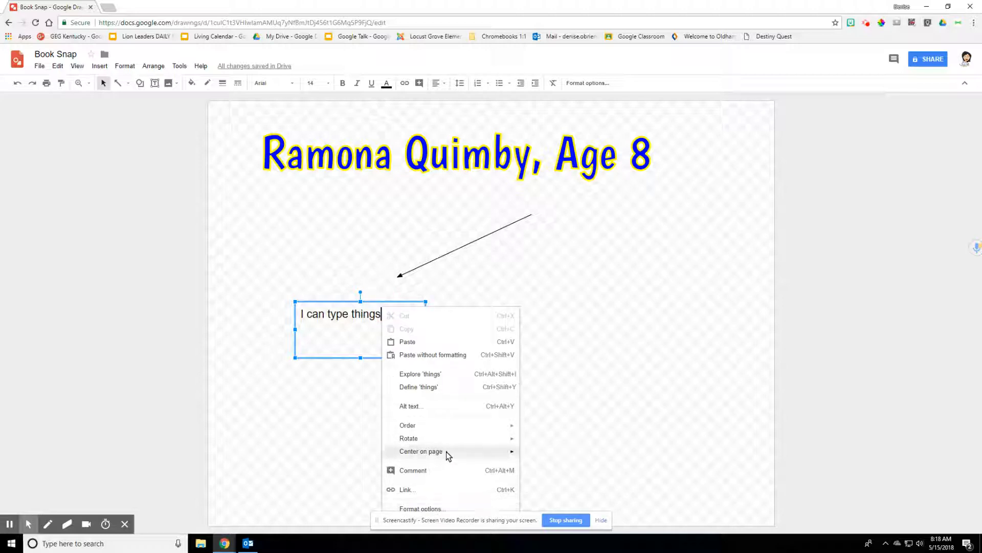
pyautogui.click(401, 302)
pyautogui.click(397, 307)
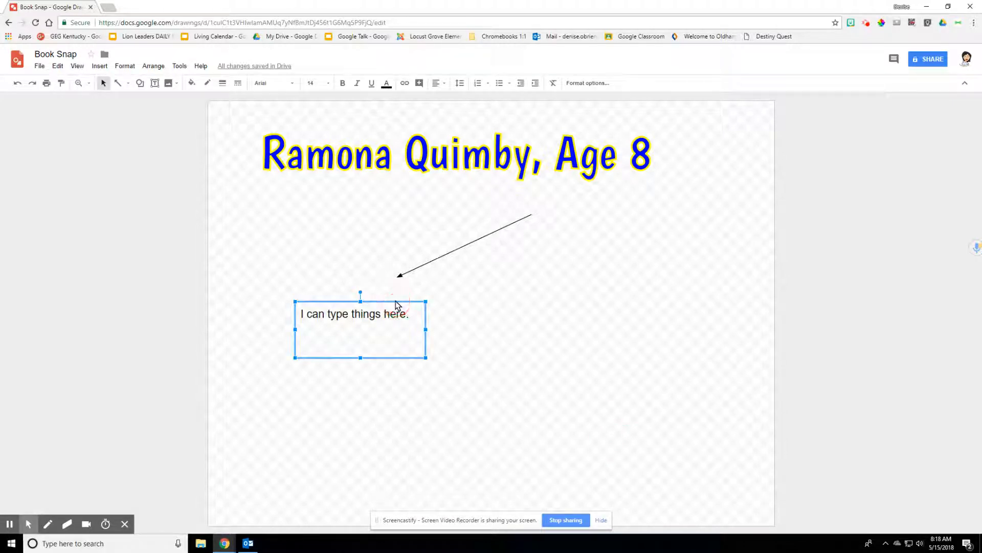
pyautogui.rightClick(395, 301)
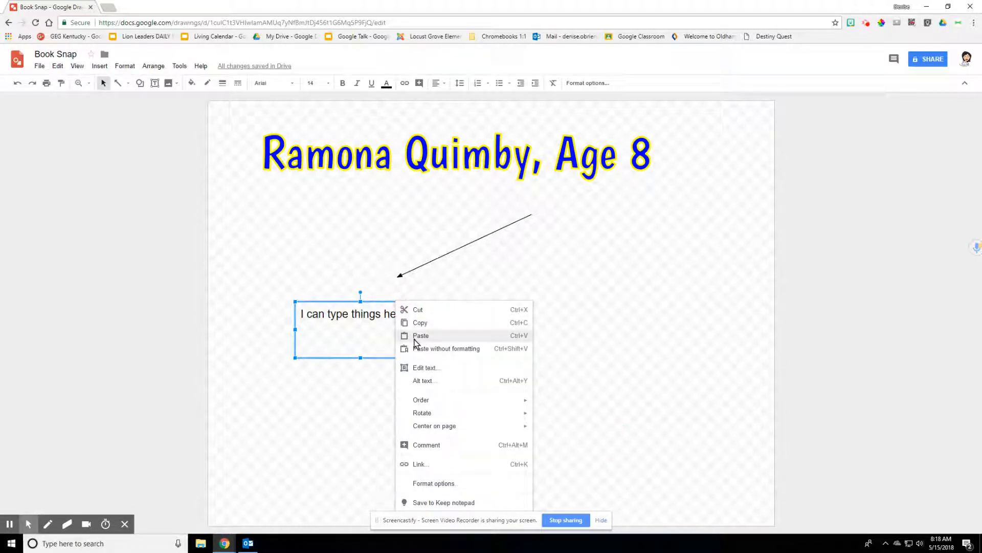
pyautogui.click(419, 310)
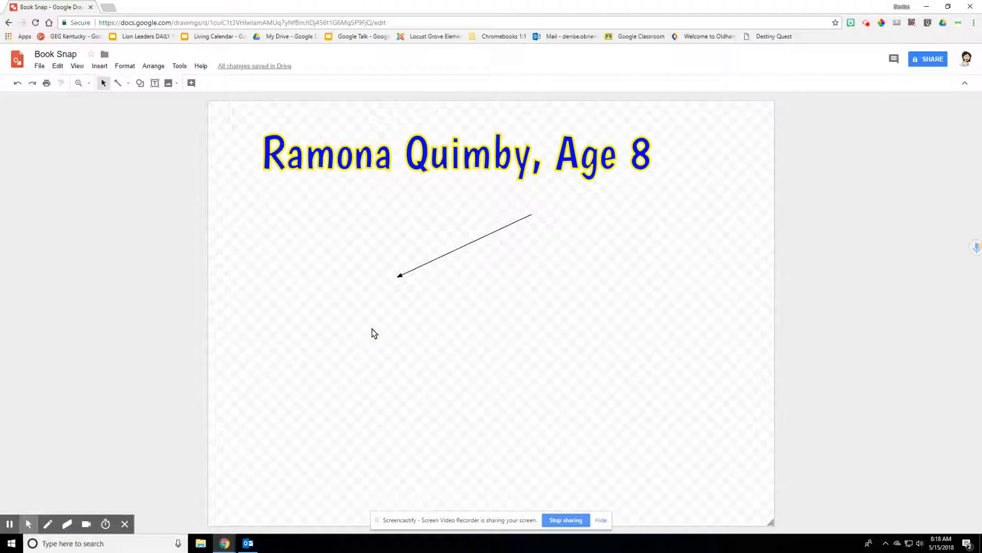
# - Start inserting an image from the web and search Google Images for "emoji images"
pyautogui.click(97, 68)
pyautogui.moveTo(159, 83)
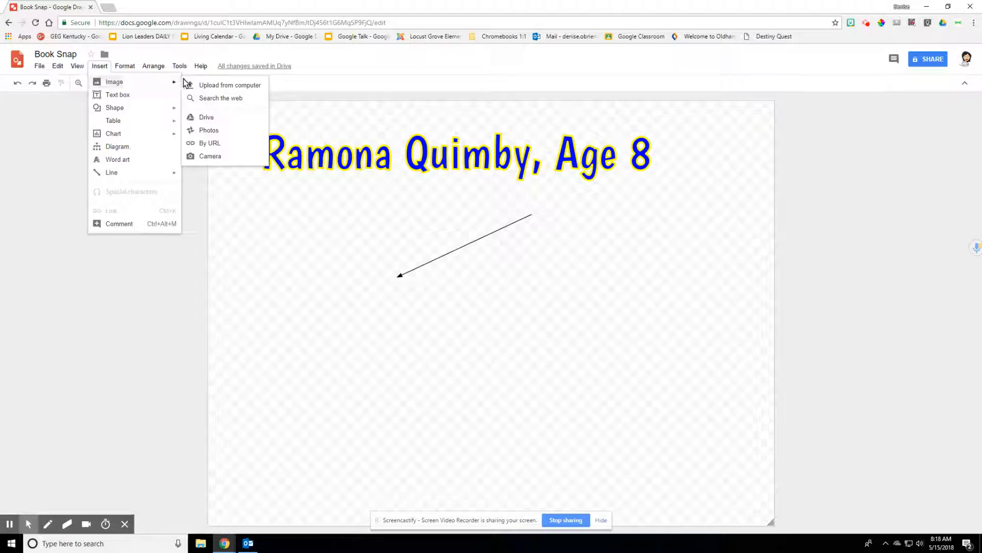
pyautogui.click(205, 100)
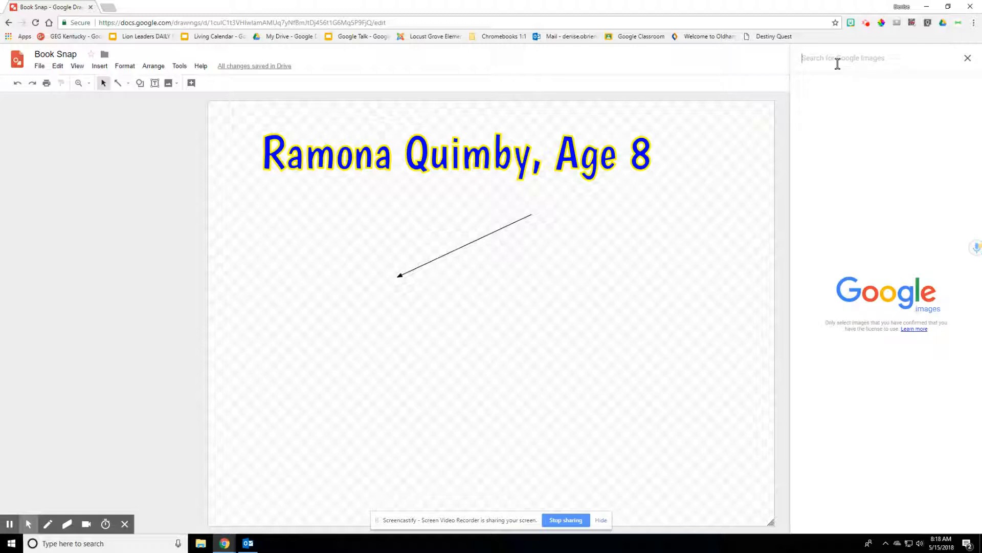
pyautogui.write('emoji')
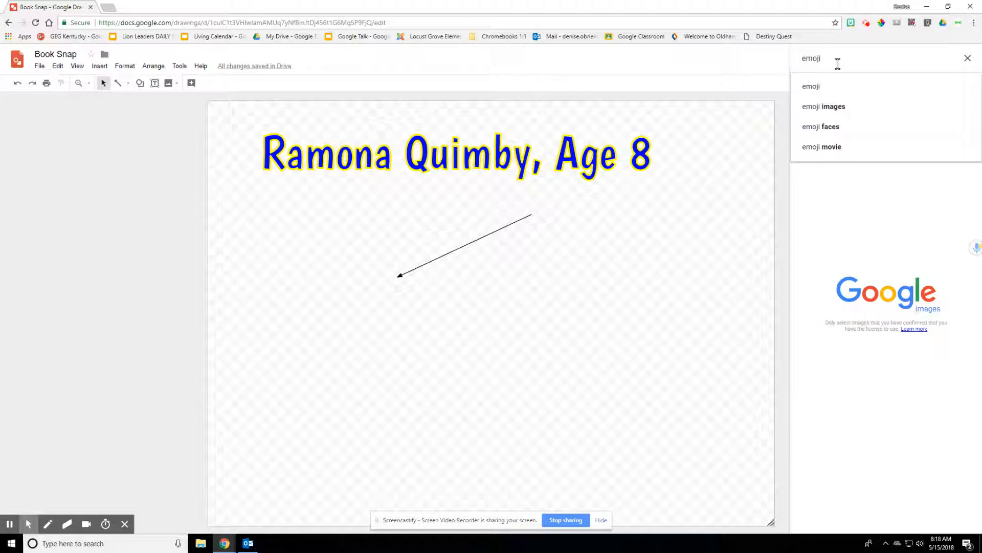
pyautogui.click(819, 106)
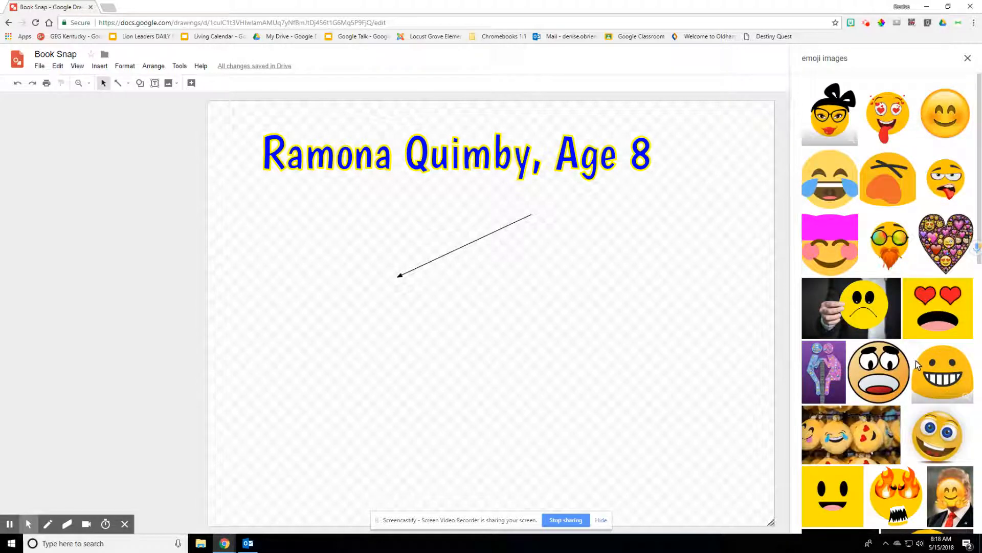
# - Browse the emoji image results and select the blushing, smiling emoji with the bright pink top
pyautogui.scroll(-3, 921, 368)
pyautogui.scroll(-10, 917, 366)
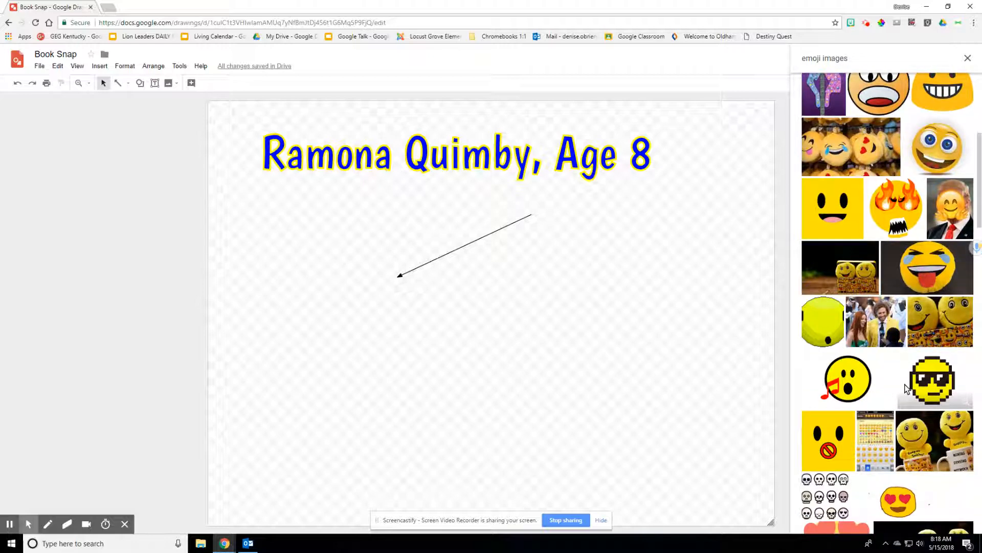
pyautogui.scroll(5, 904, 398)
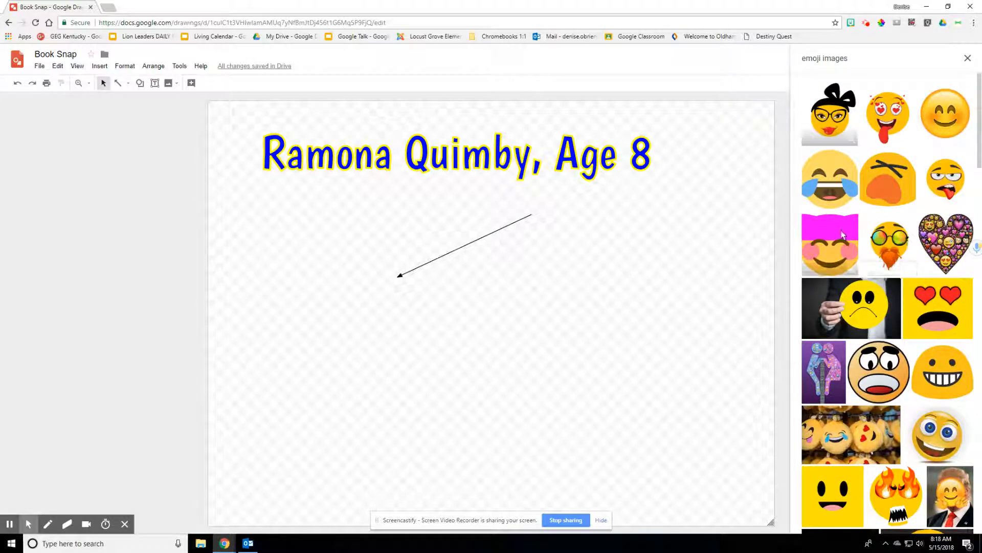
pyautogui.click(823, 251)
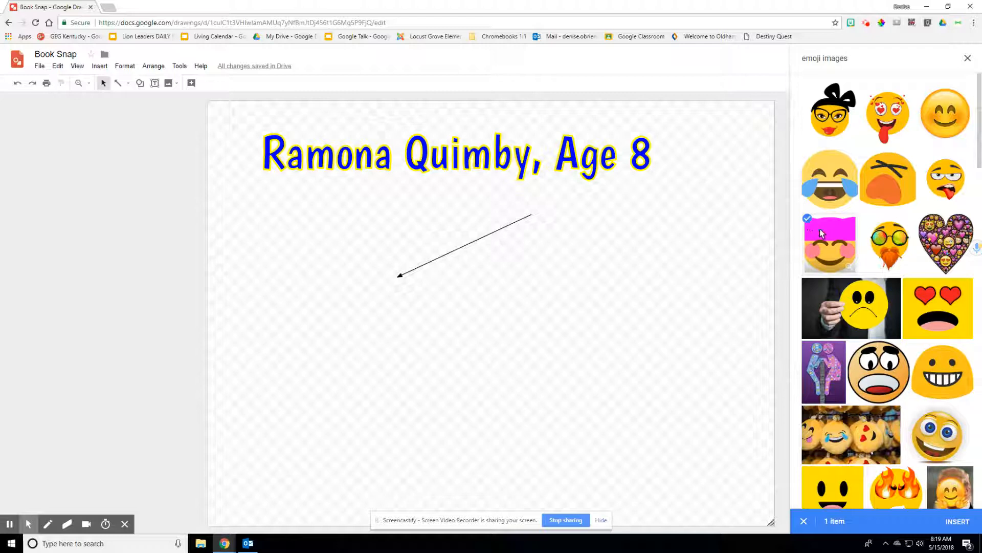